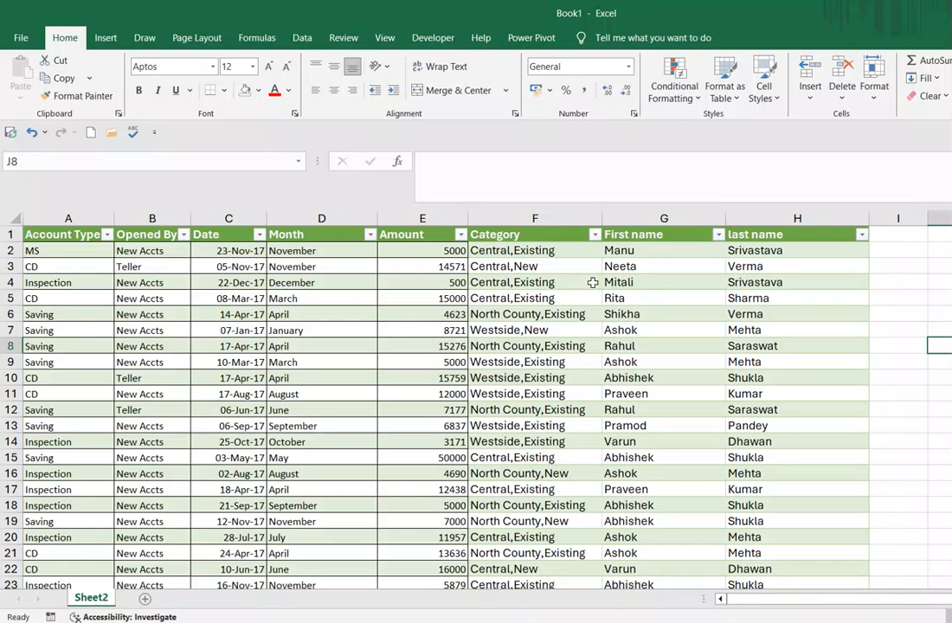
- Examine the table's column headers from Account Type through last name
click(74, 236)
click(73, 250)
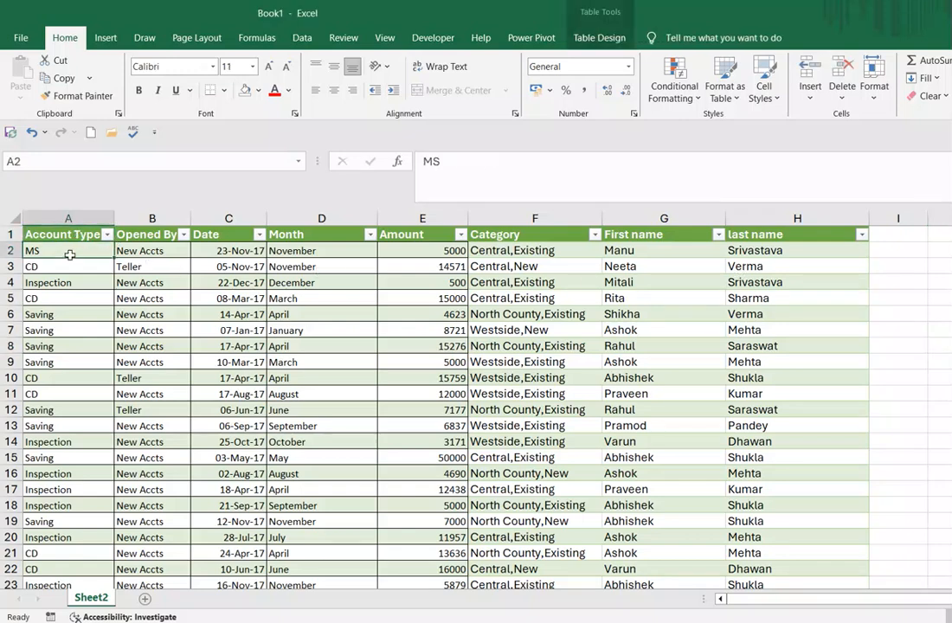
click(75, 235)
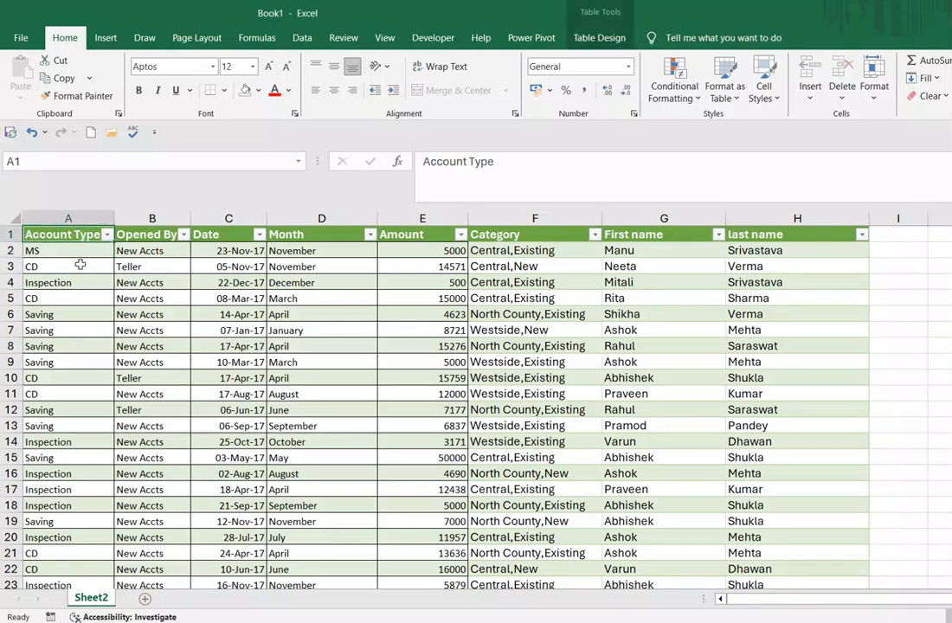
click(151, 234)
key(Right)
key(Right)
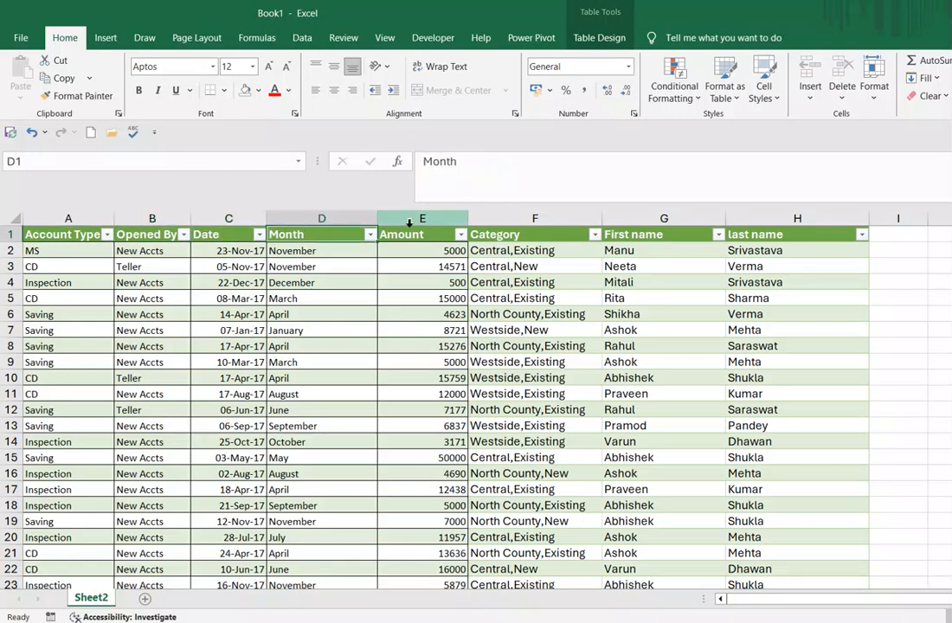
click(415, 228)
click(524, 238)
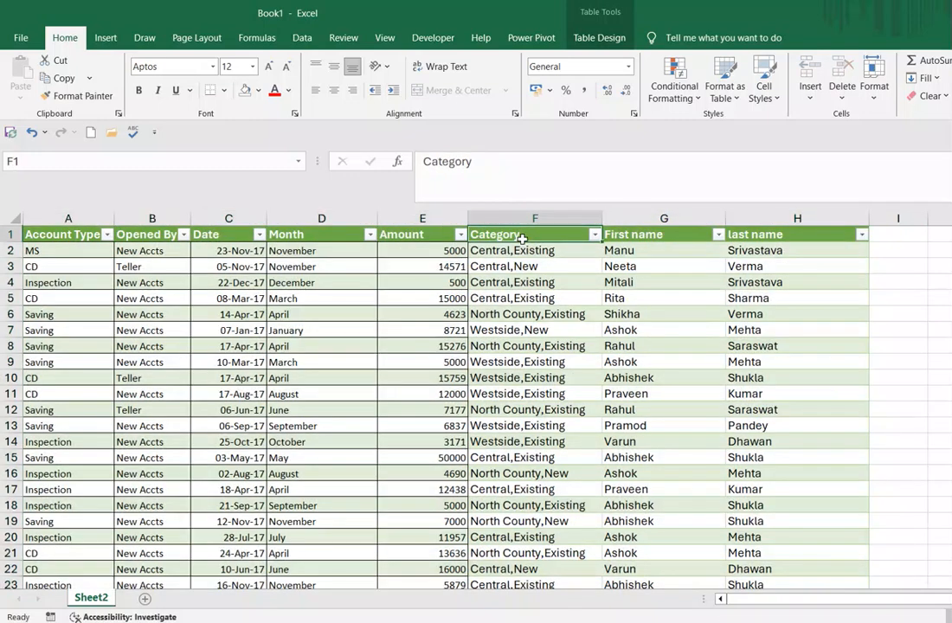
click(636, 238)
click(755, 233)
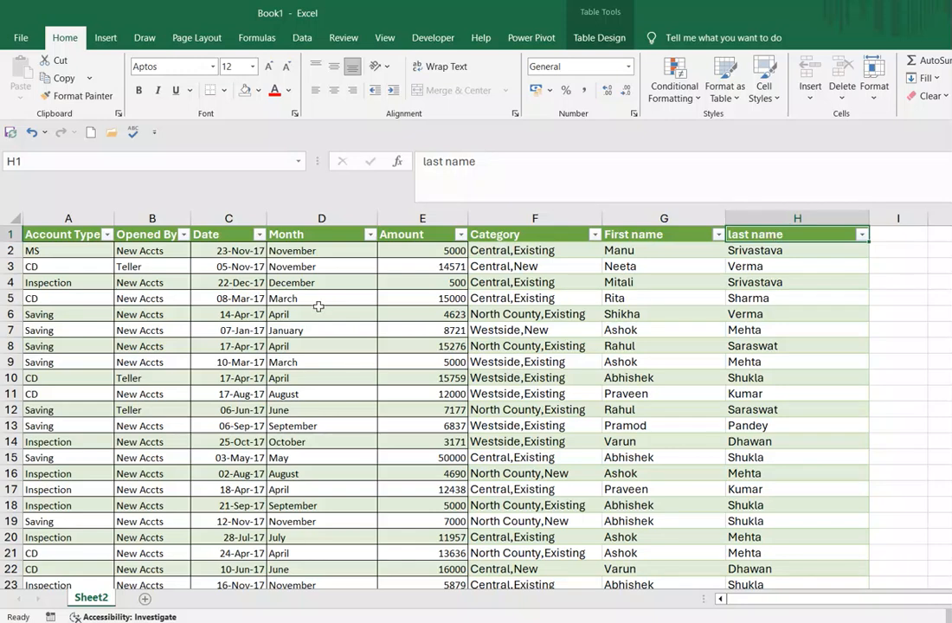
- Load the account table into the Power Query Editor as a new query from the table range
click(70, 251)
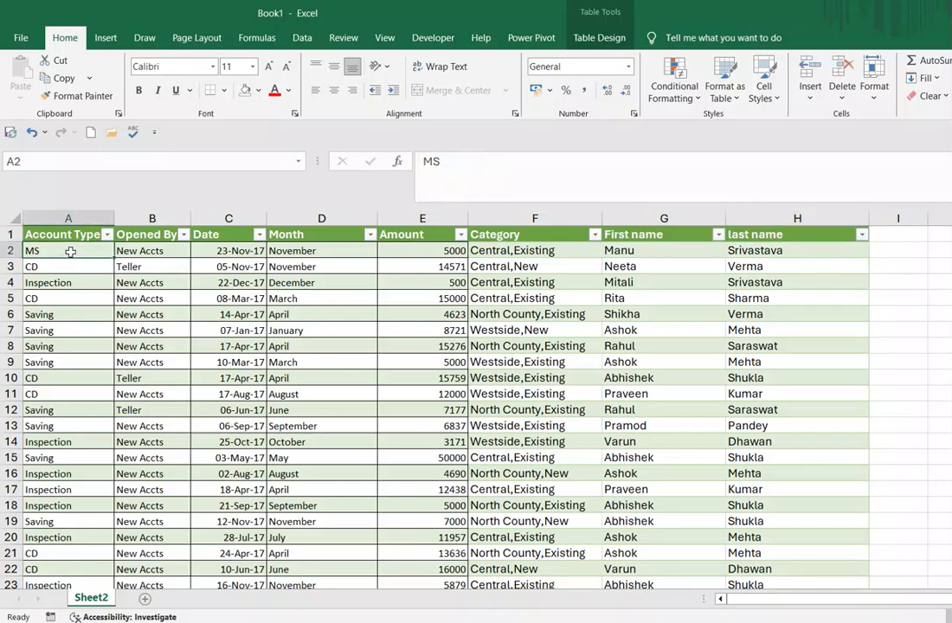
click(303, 38)
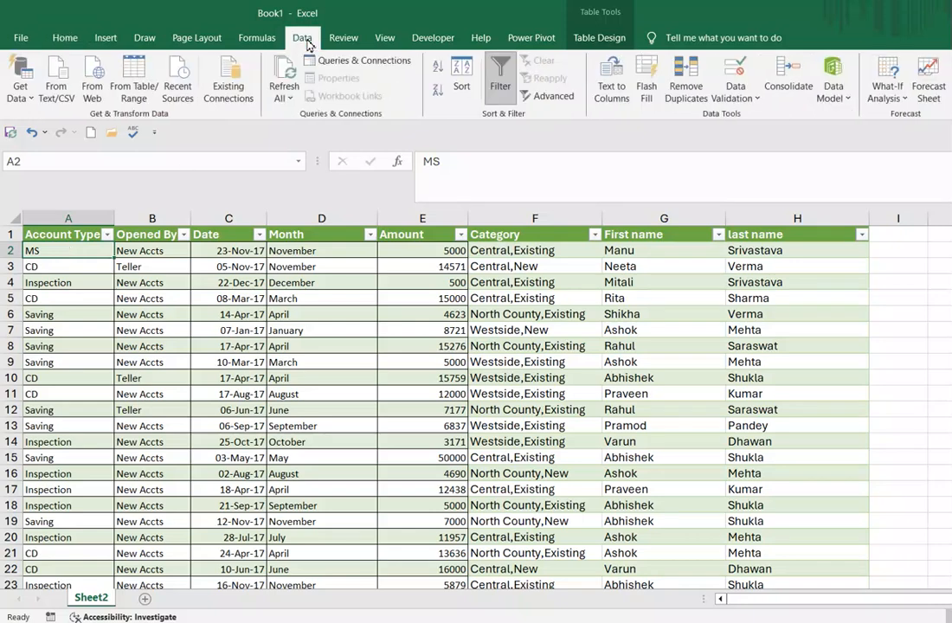
click(29, 97)
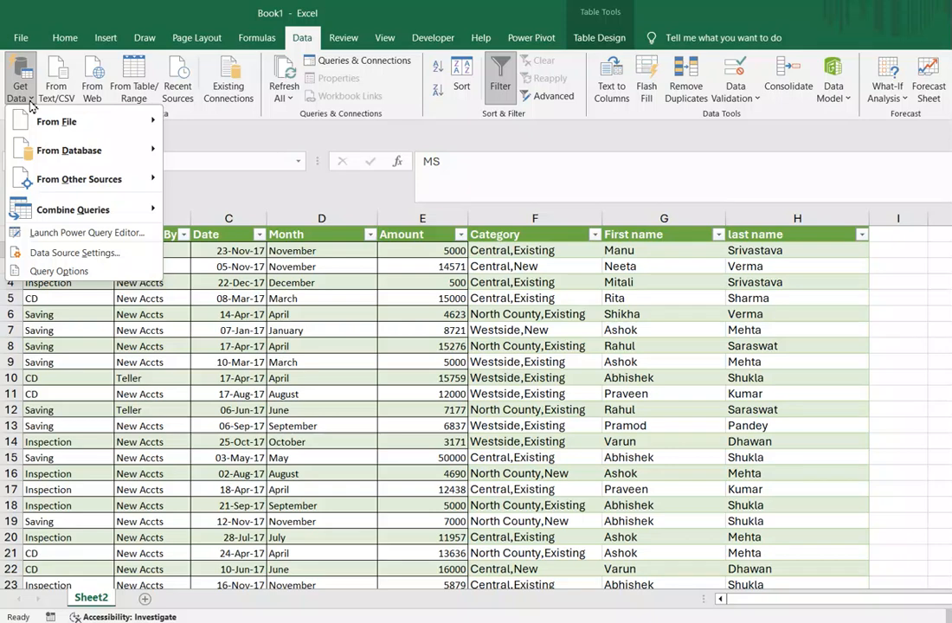
mouse_move(100, 189)
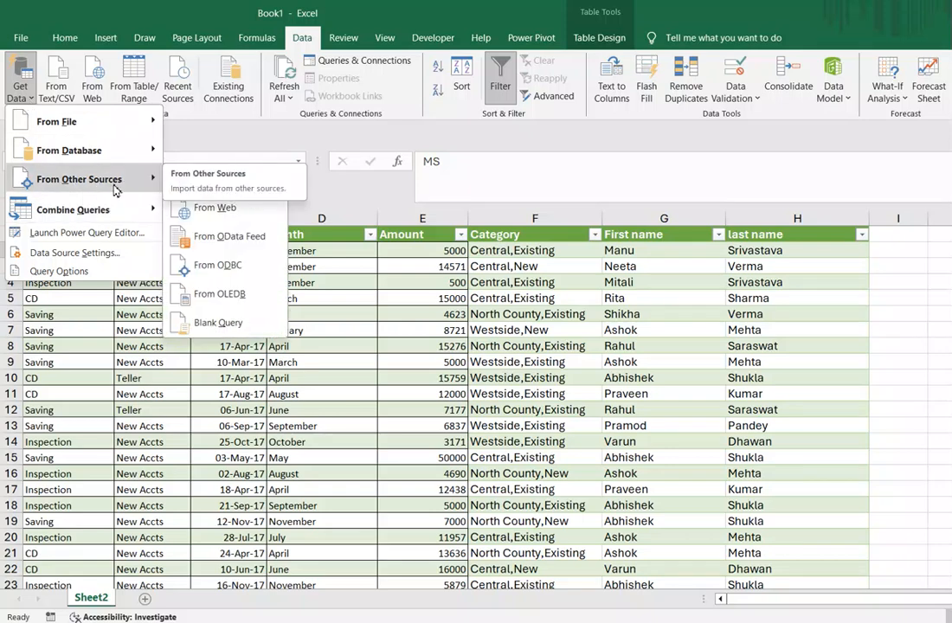
click(241, 192)
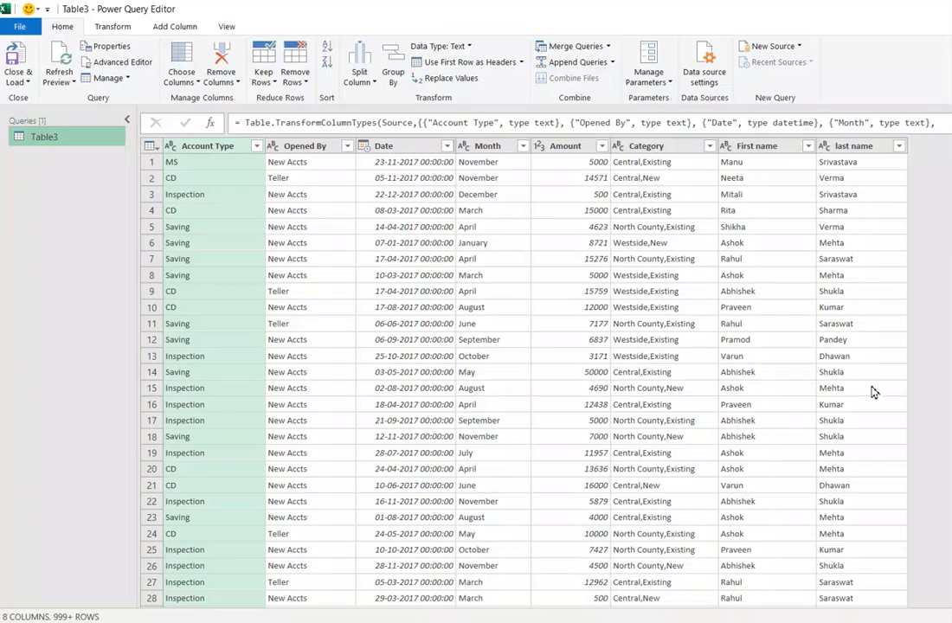
- Change the Date column's data type to Date, replacing the current type conversion
drag(951, 182, 950, 385)
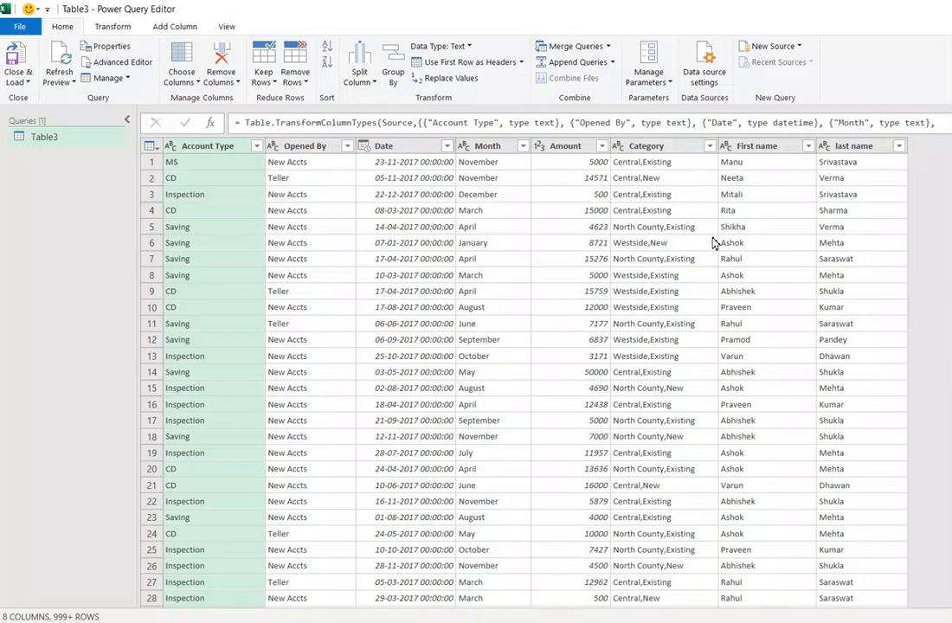
click(394, 147)
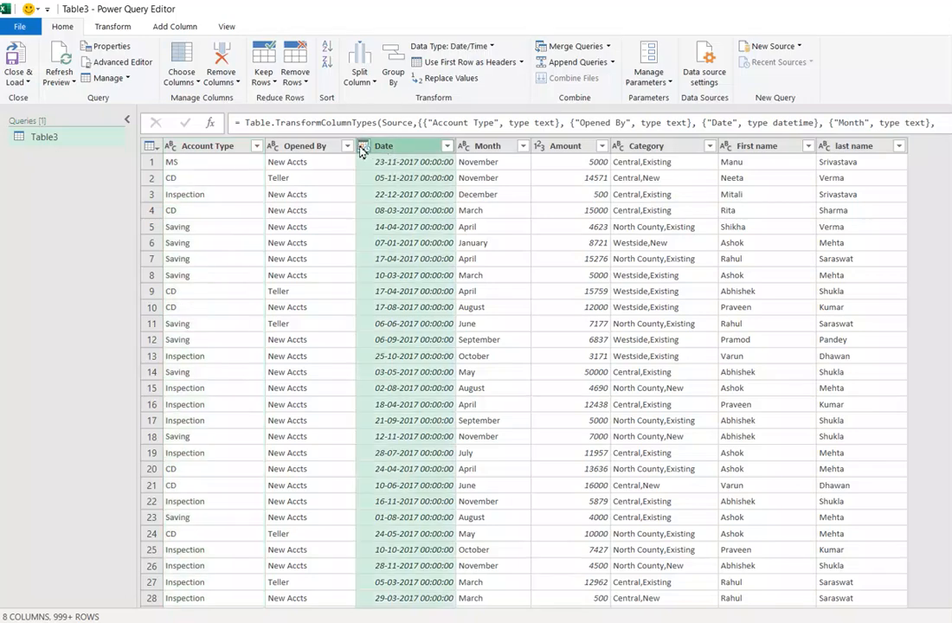
click(362, 147)
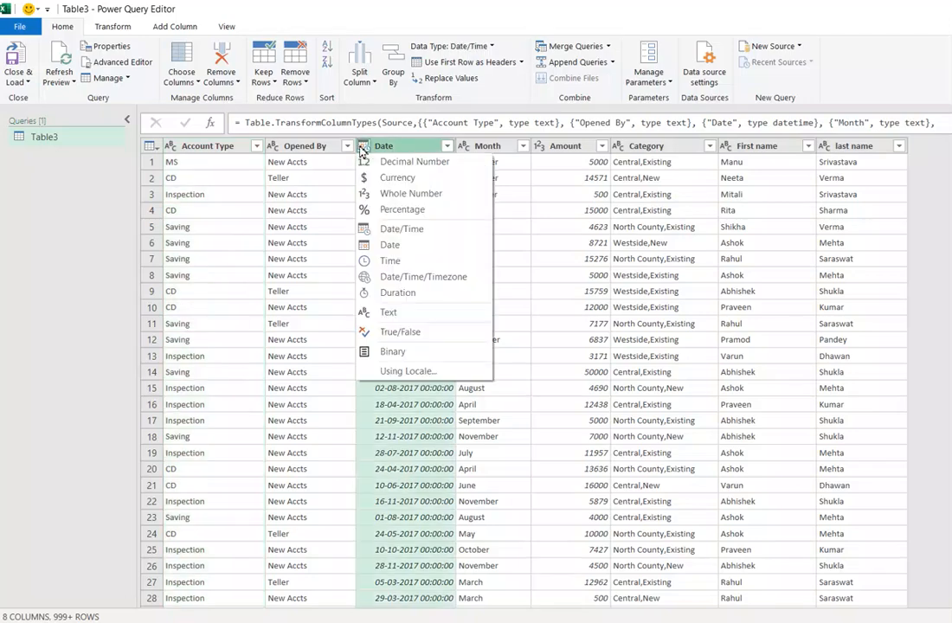
click(369, 245)
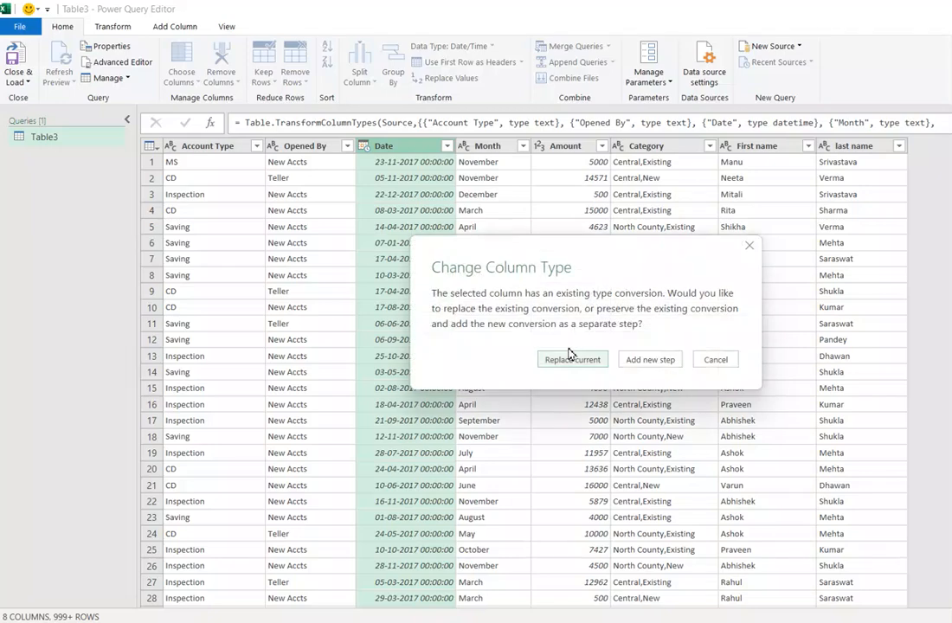
click(569, 361)
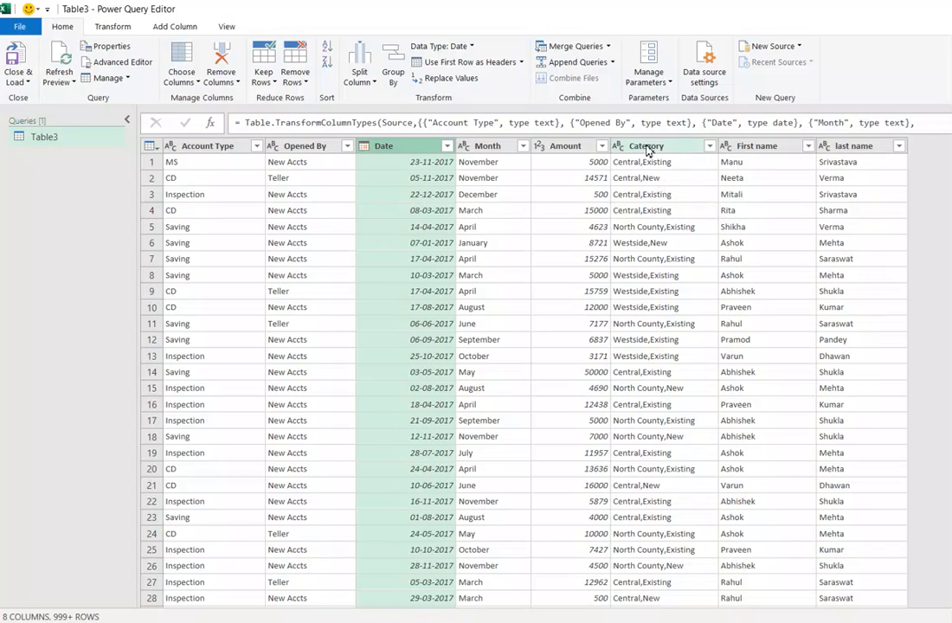
- Split the Category column by comma at the left-most delimiter
click(647, 194)
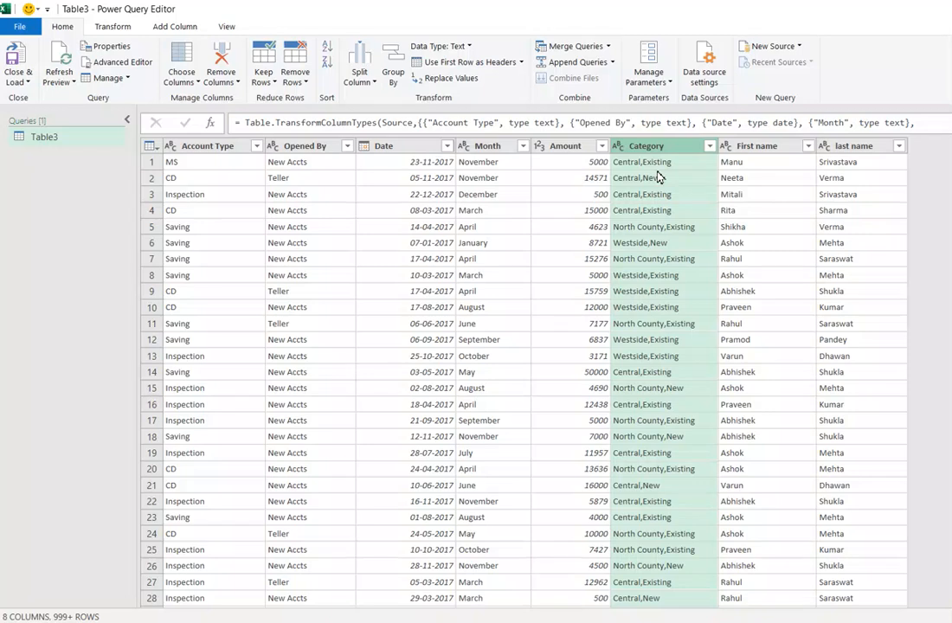
click(372, 86)
click(395, 97)
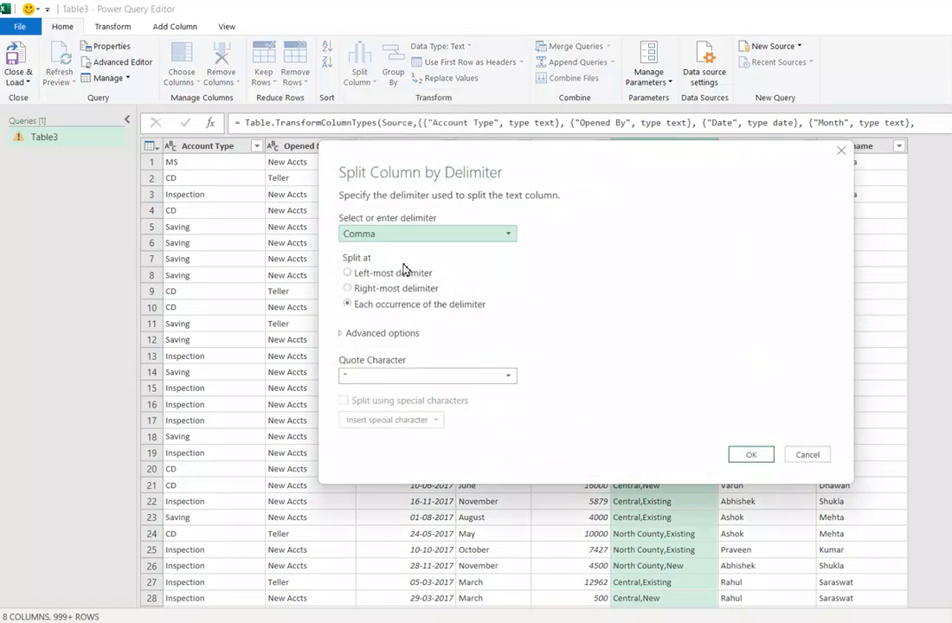
click(348, 273)
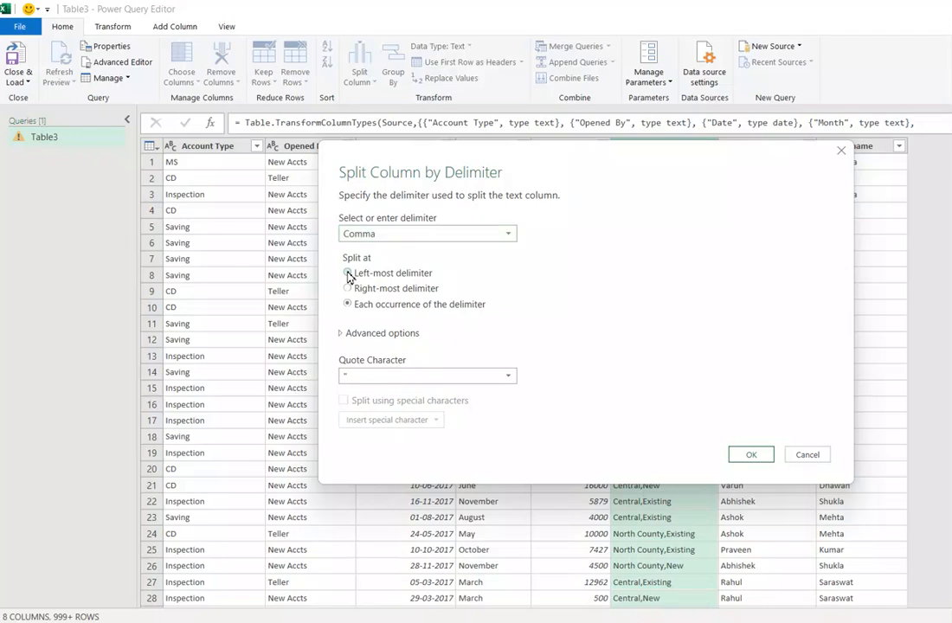
click(752, 454)
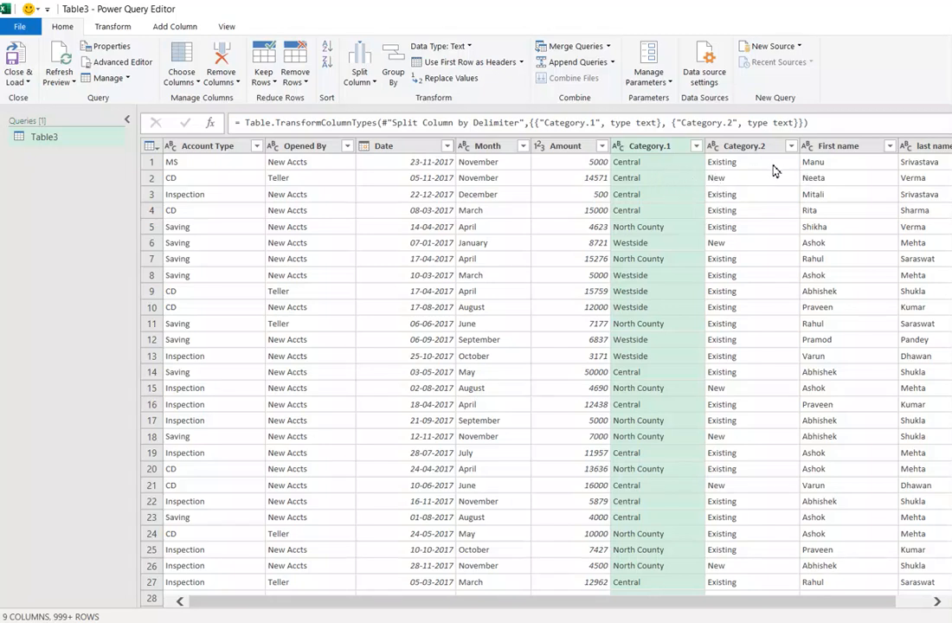
- Rename the Category.1 column as Category
click(665, 164)
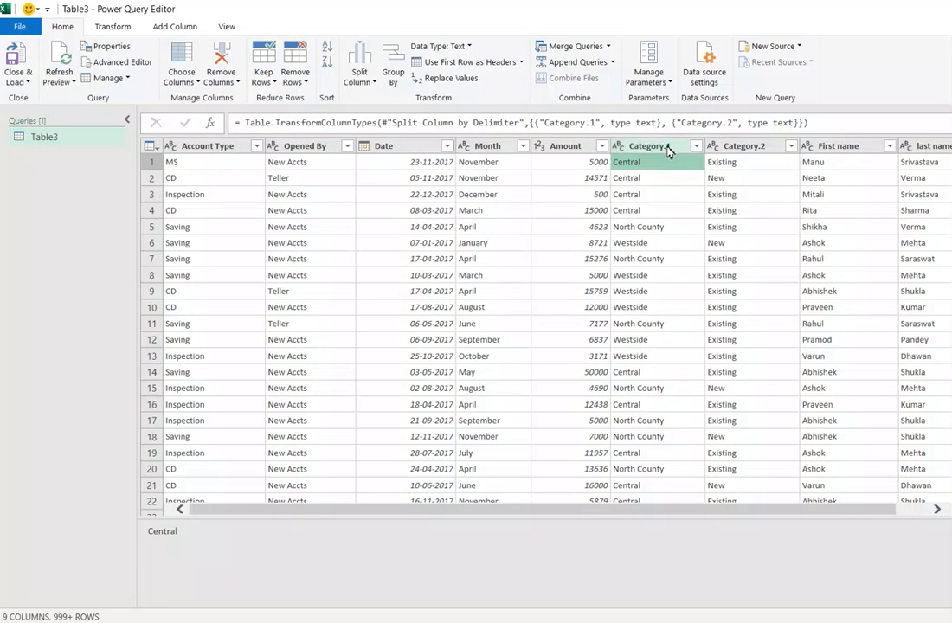
double_click(665, 145)
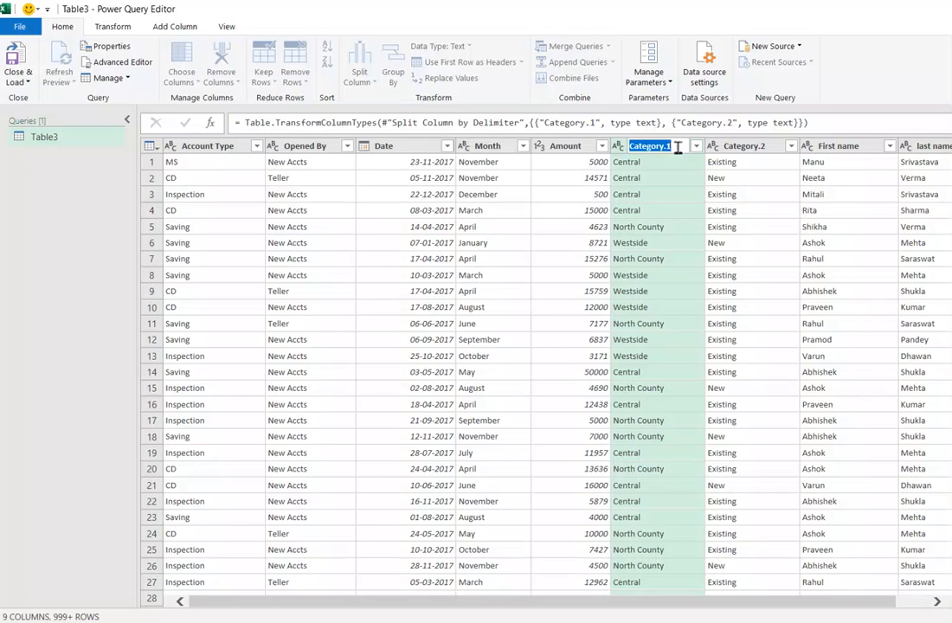
key(Return)
key(BackSpace)
key(BackSpace)
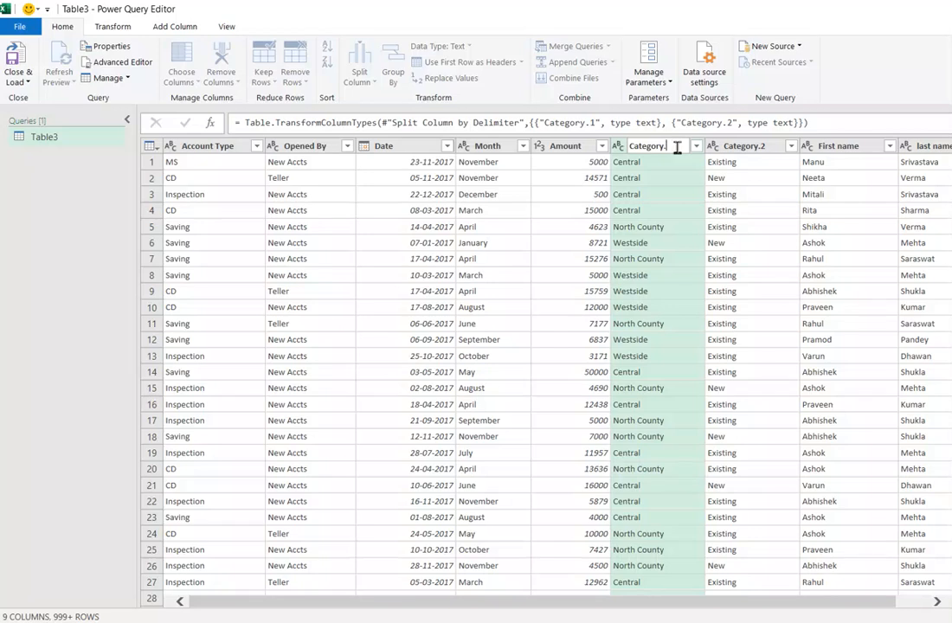
click(768, 147)
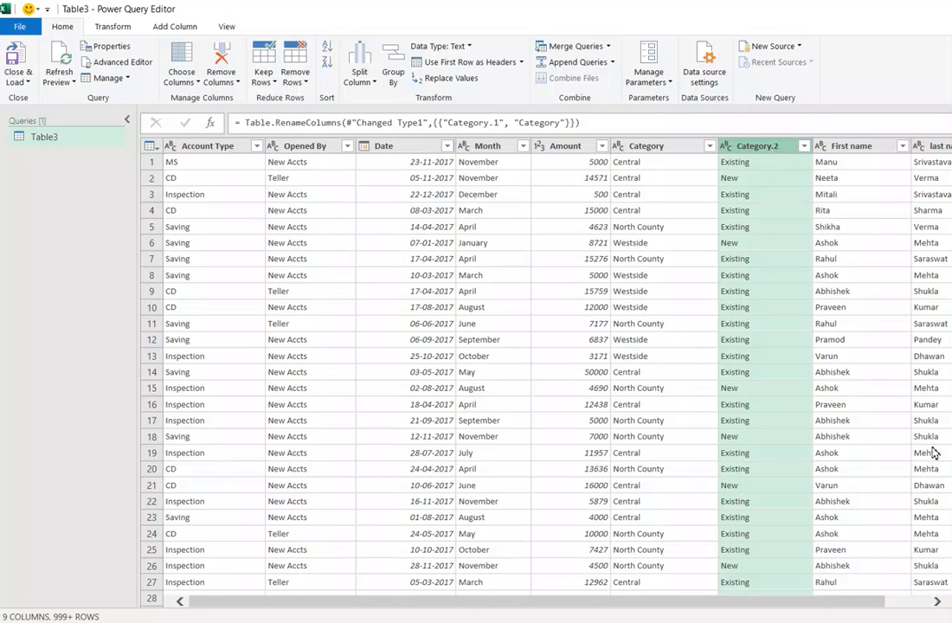
- Set up a new merged column from the First name and last name columns, using Space as the separator
drag(866, 606, 903, 602)
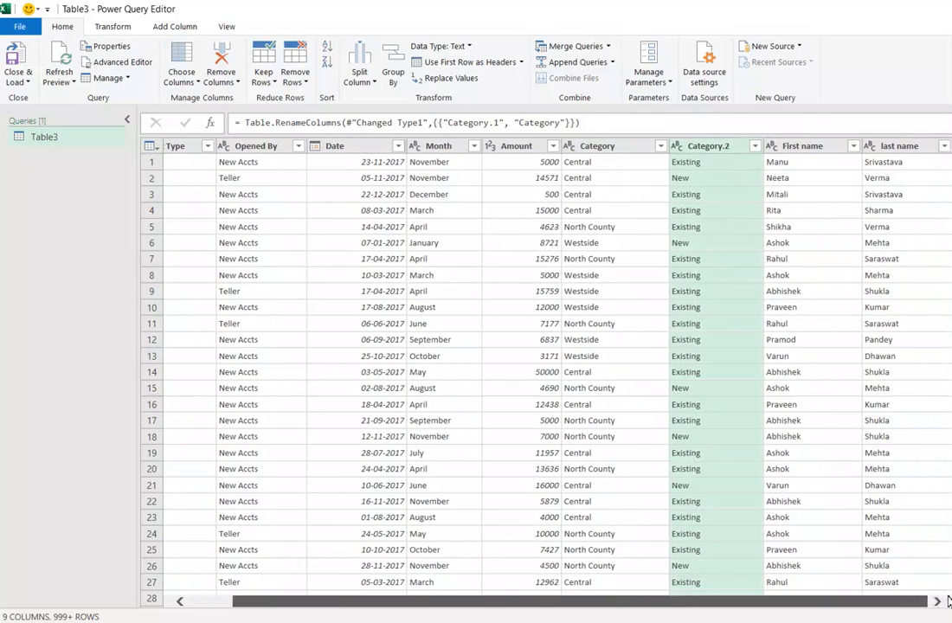
click(818, 147)
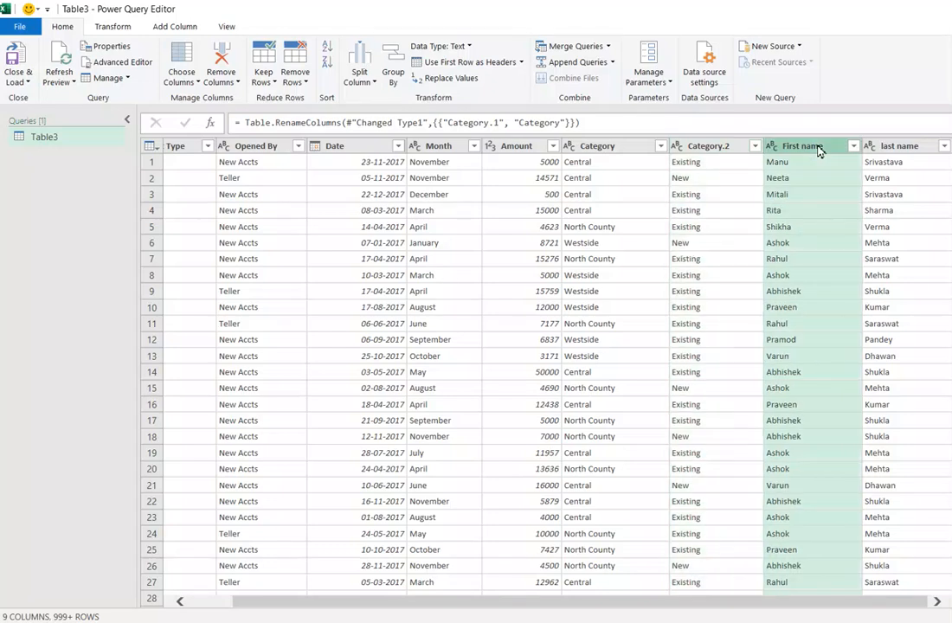
click(887, 147)
click(798, 149)
ctrl+click(904, 147)
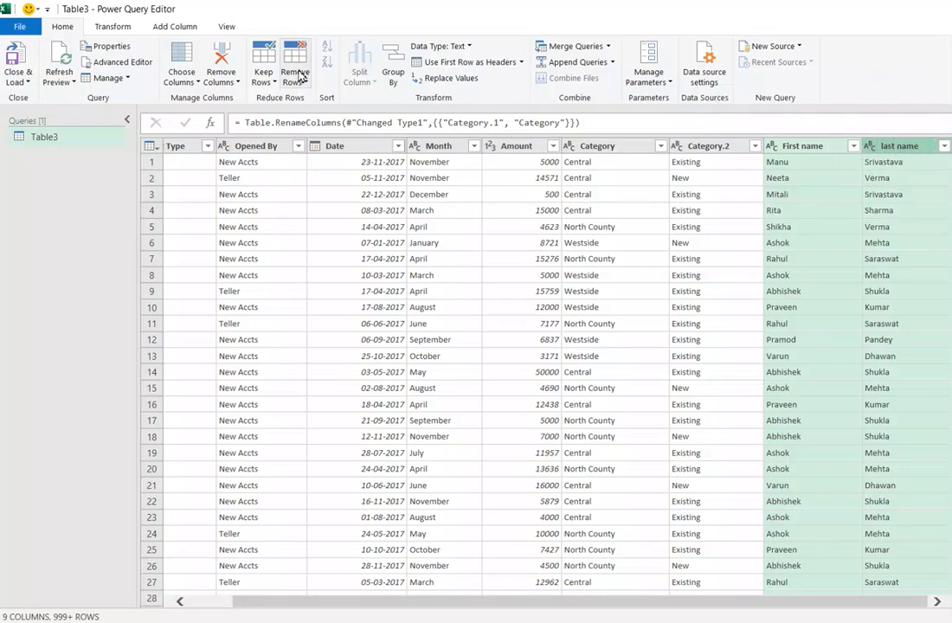
click(177, 28)
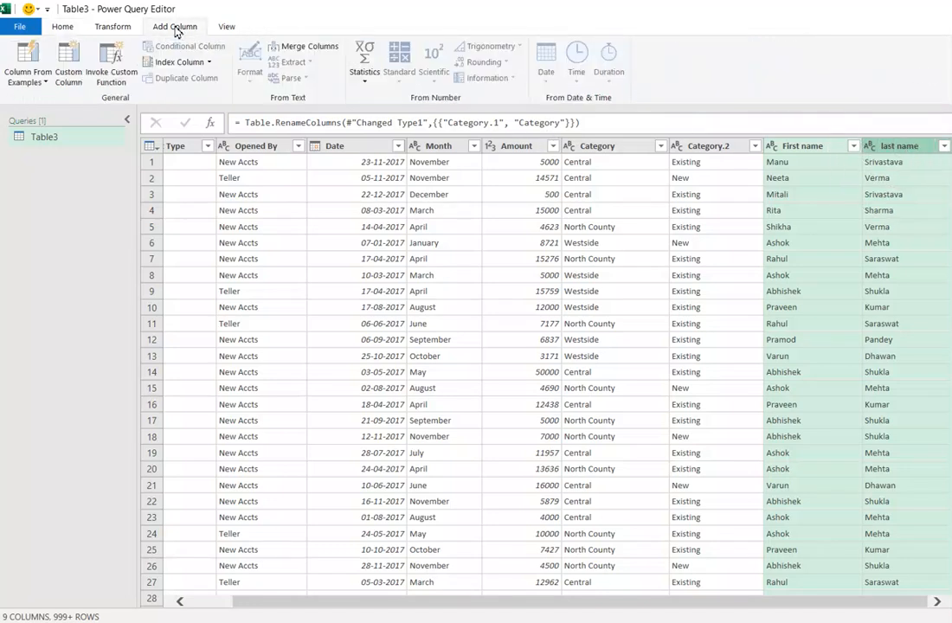
click(310, 46)
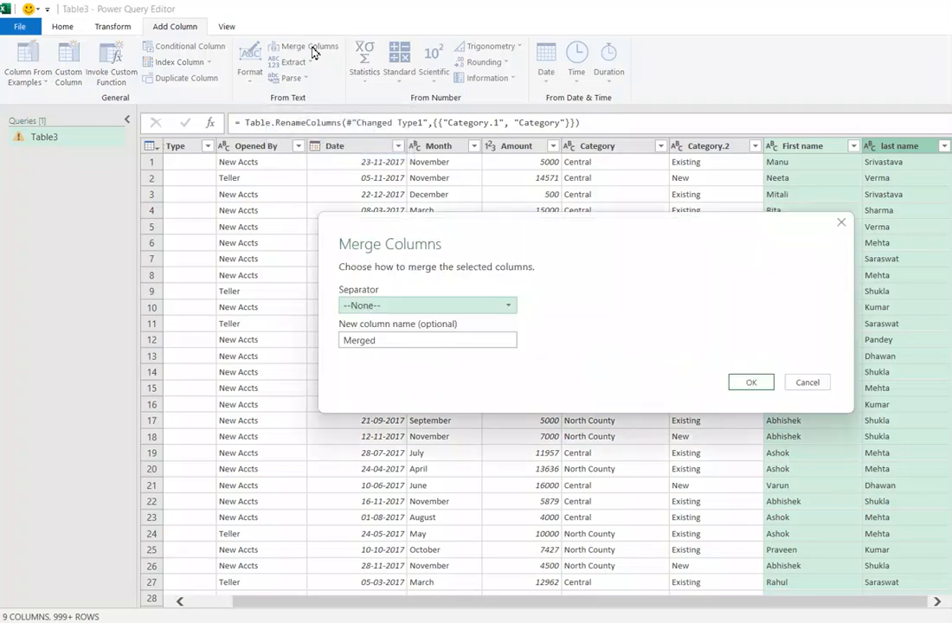
click(508, 307)
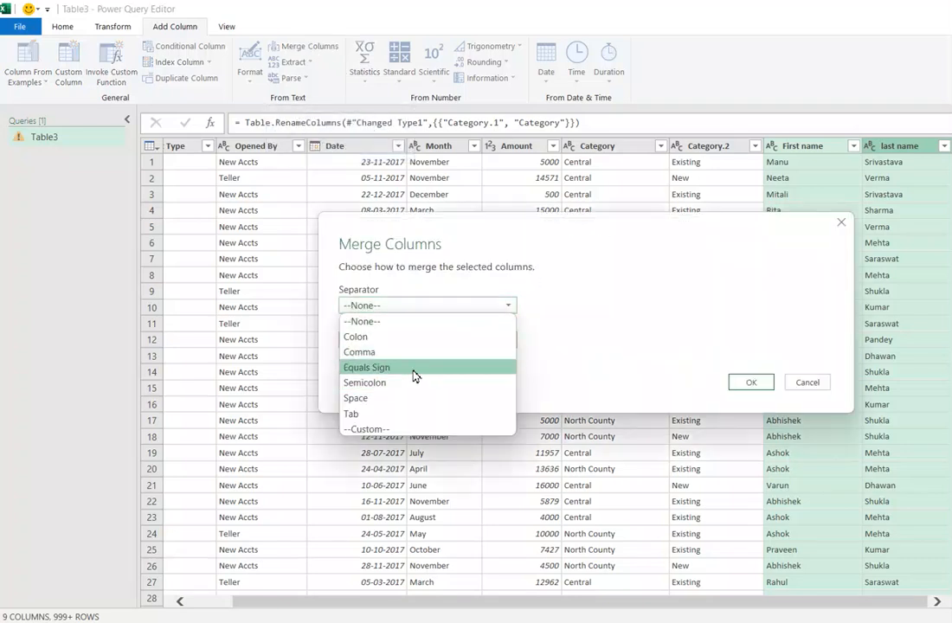
click(388, 400)
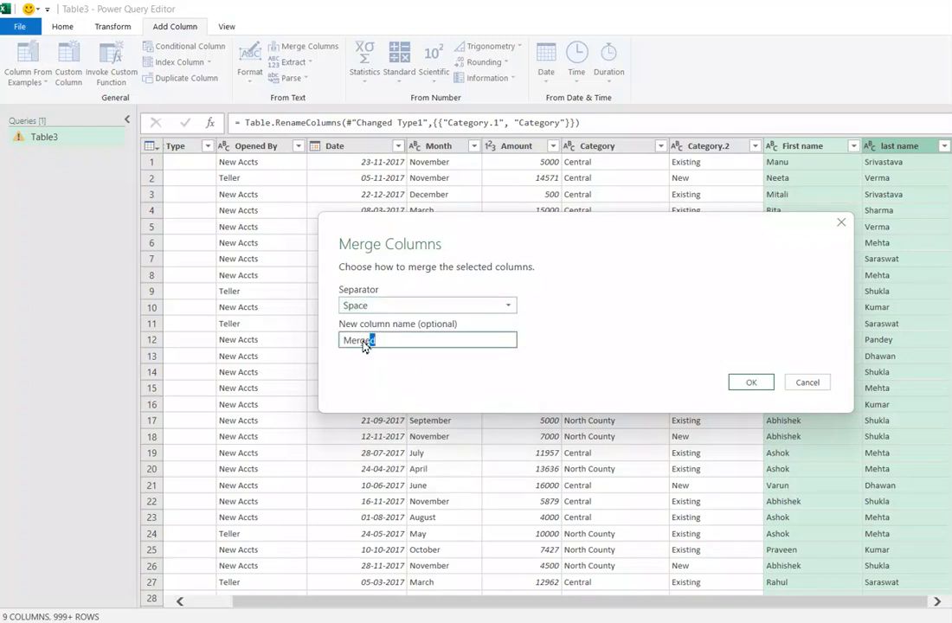
- Name the new merged column "Banker name" and create it
drag(366, 342, 331, 345)
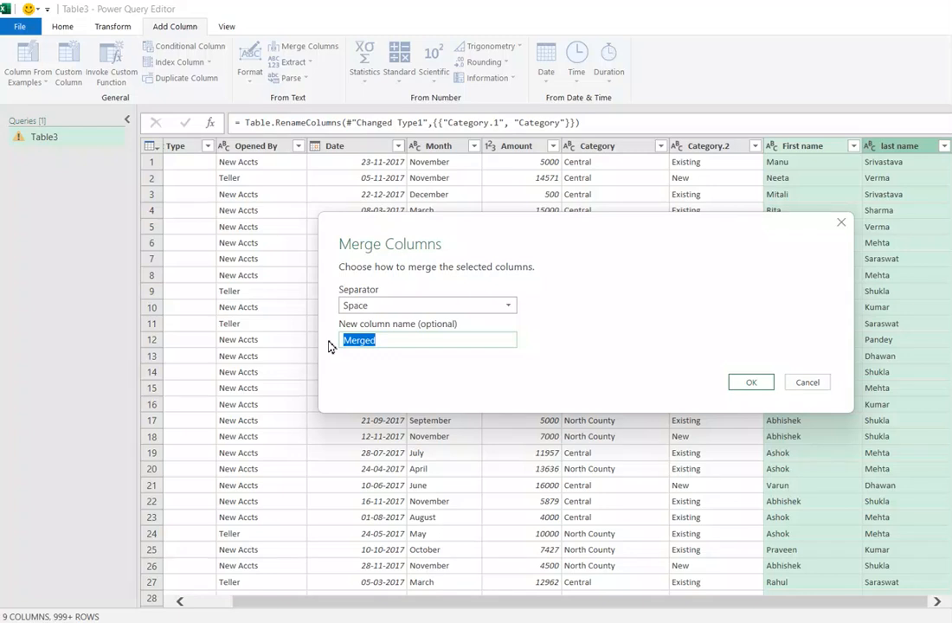
text(Ful)
key(BackSpace)
key(BackSpace)
key(BackSpace)
text(Banker name)
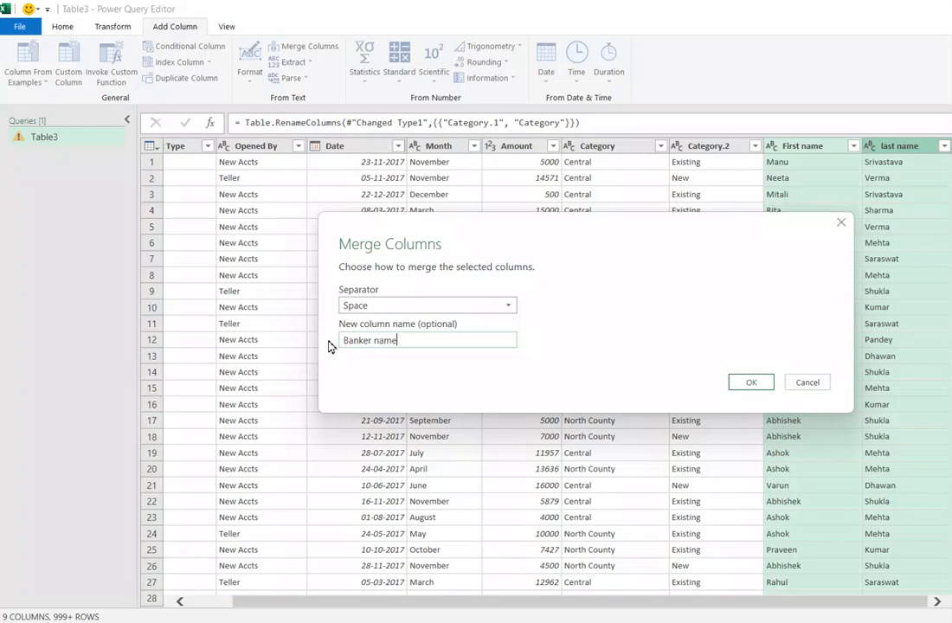
click(752, 382)
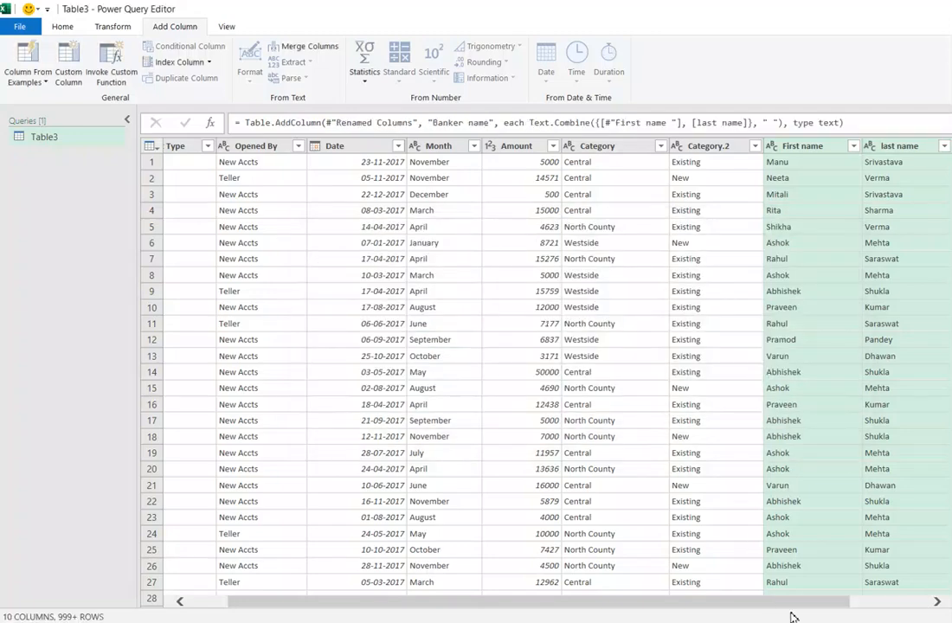
- Remove the original First name and last name columns from the query
drag(828, 612, 909, 612)
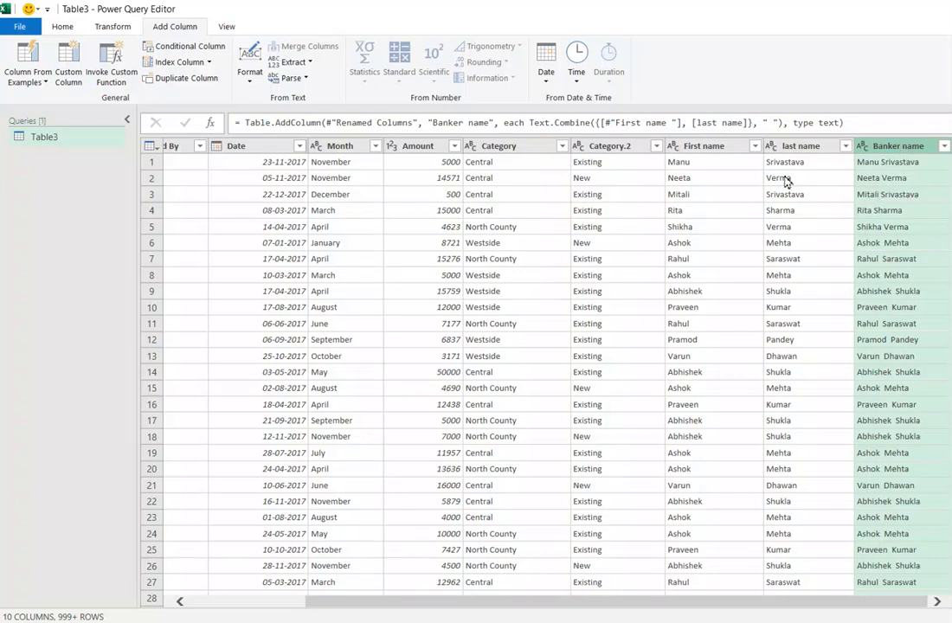
click(715, 149)
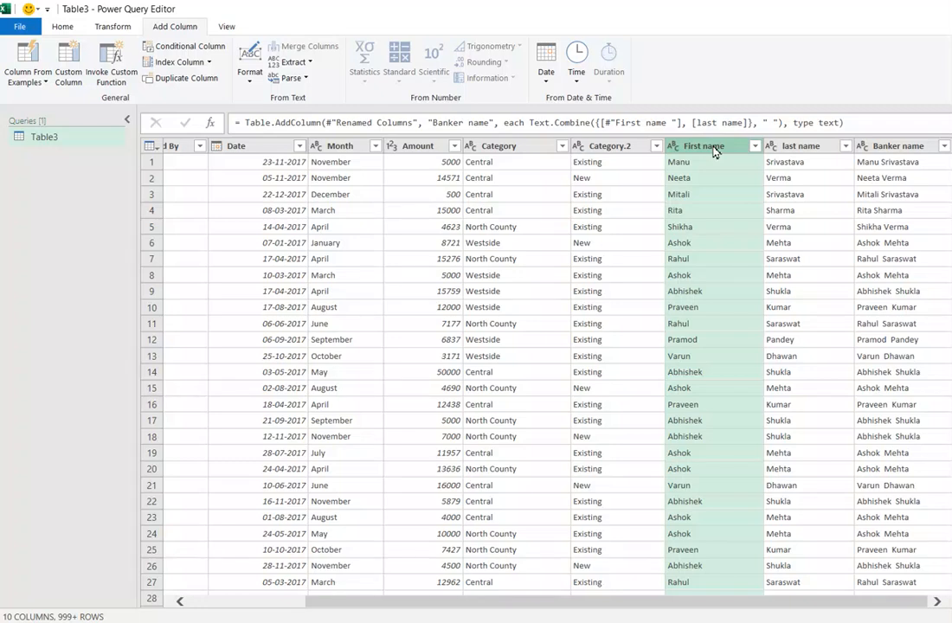
ctrl+click(785, 145)
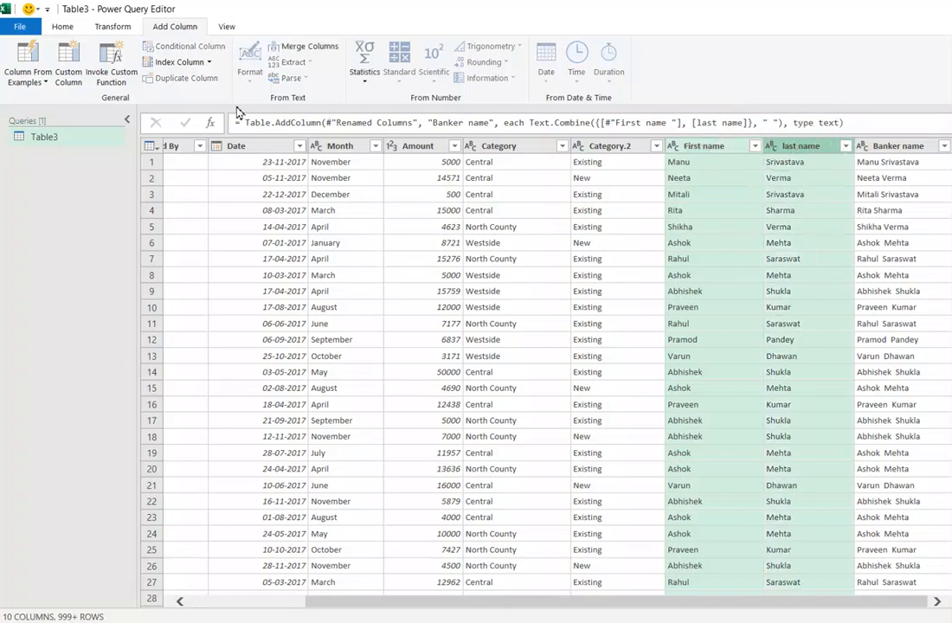
click(63, 27)
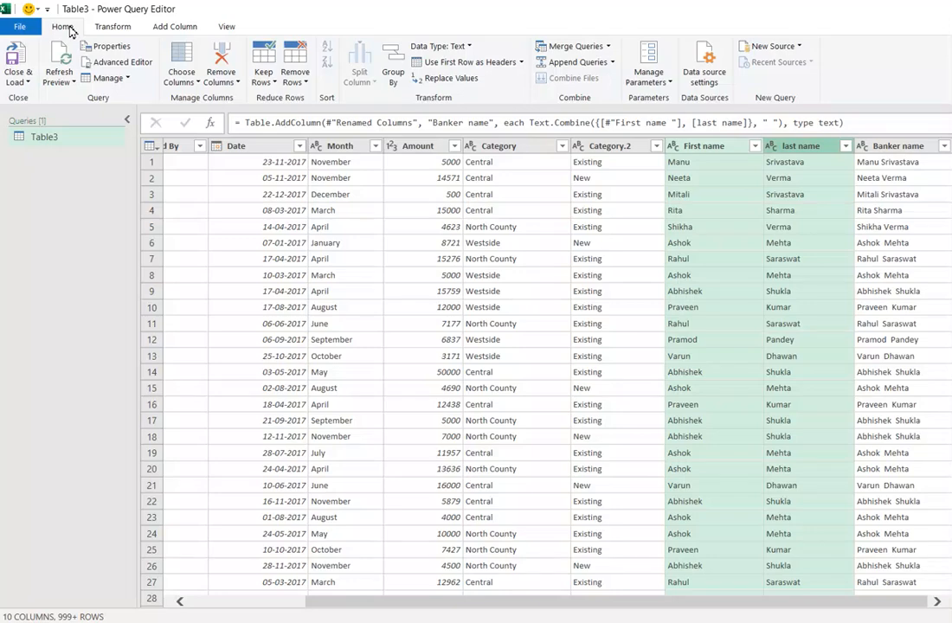
click(238, 84)
click(257, 97)
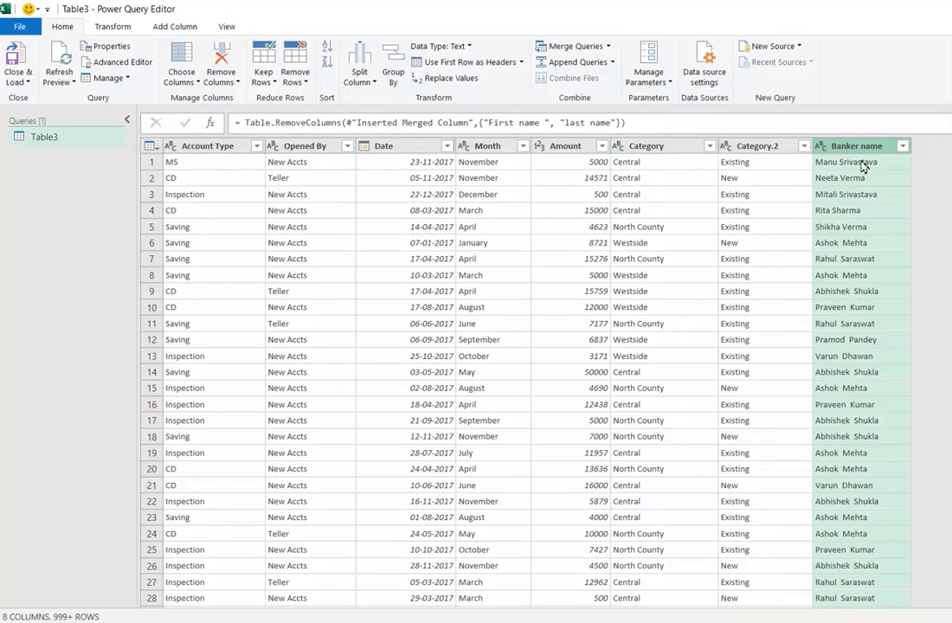
click(111, 26)
click(177, 27)
click(228, 28)
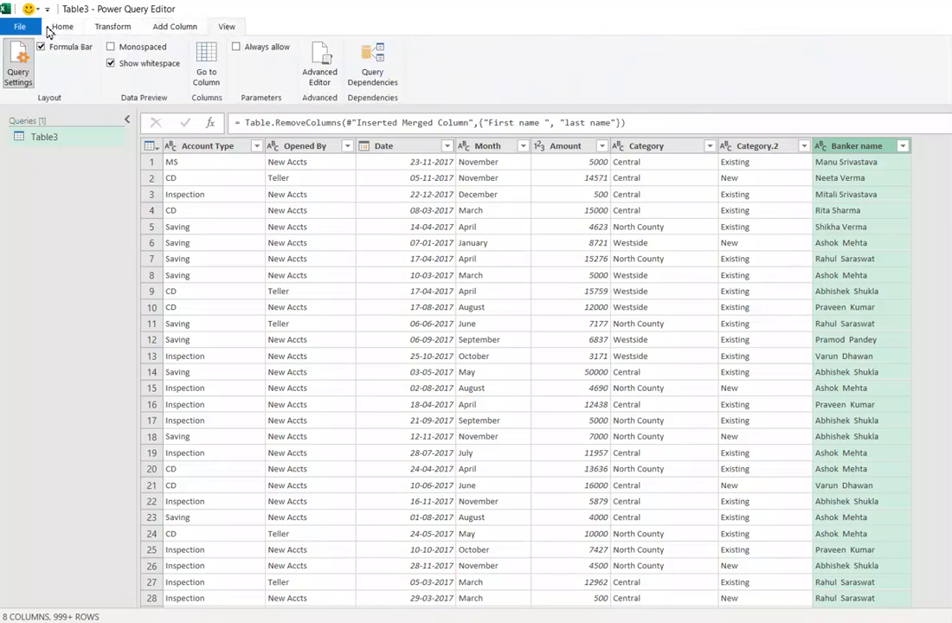
click(61, 27)
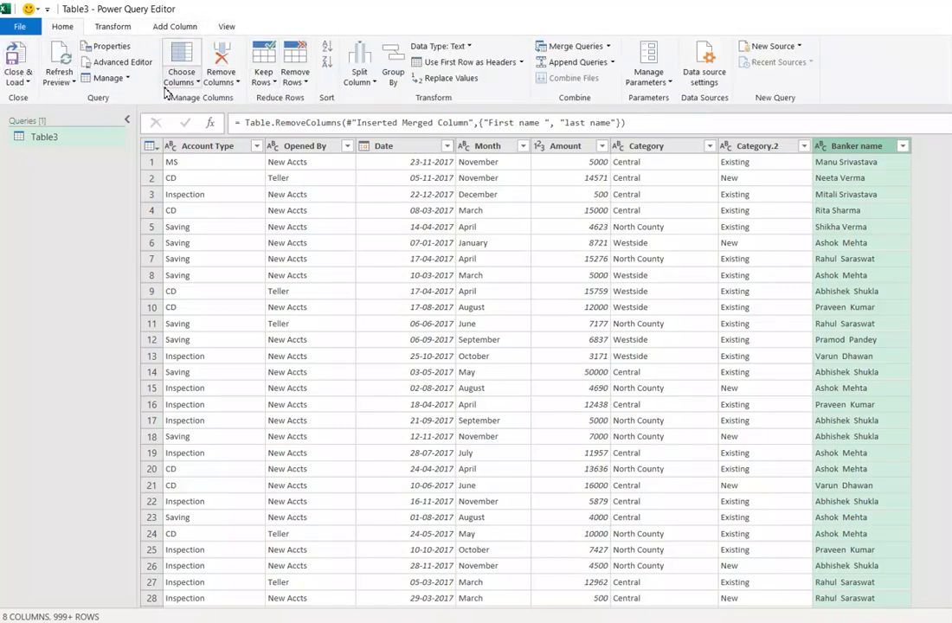
click(112, 27)
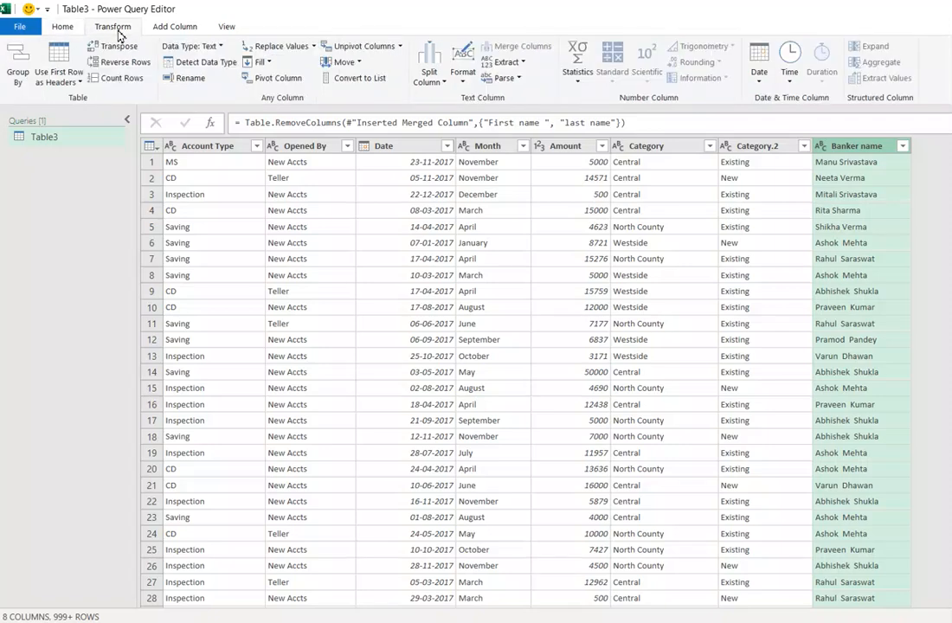
click(171, 28)
click(230, 30)
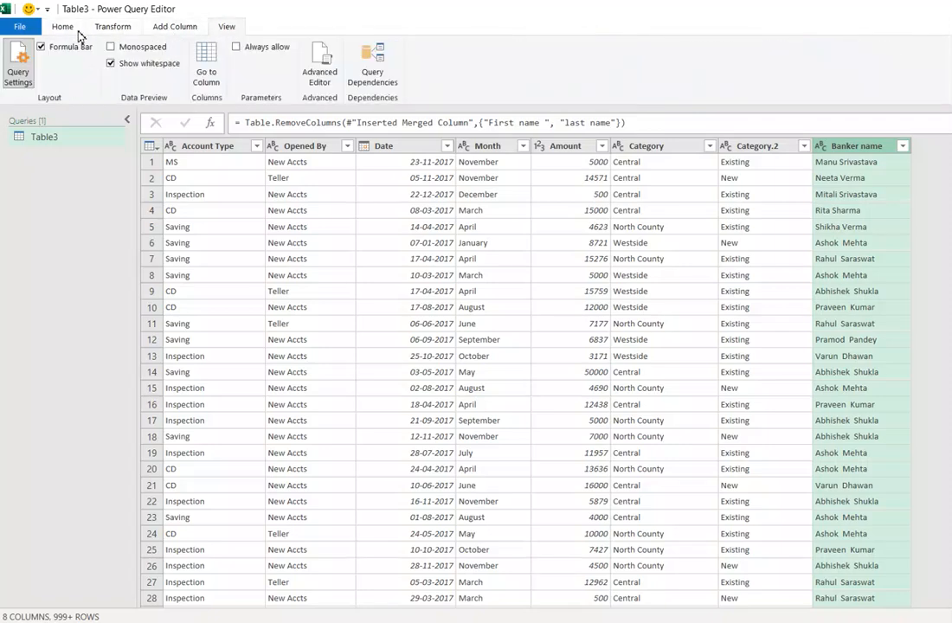
- Close the query editor and load the cleaned data into Excel as a table on a new worksheet
click(65, 31)
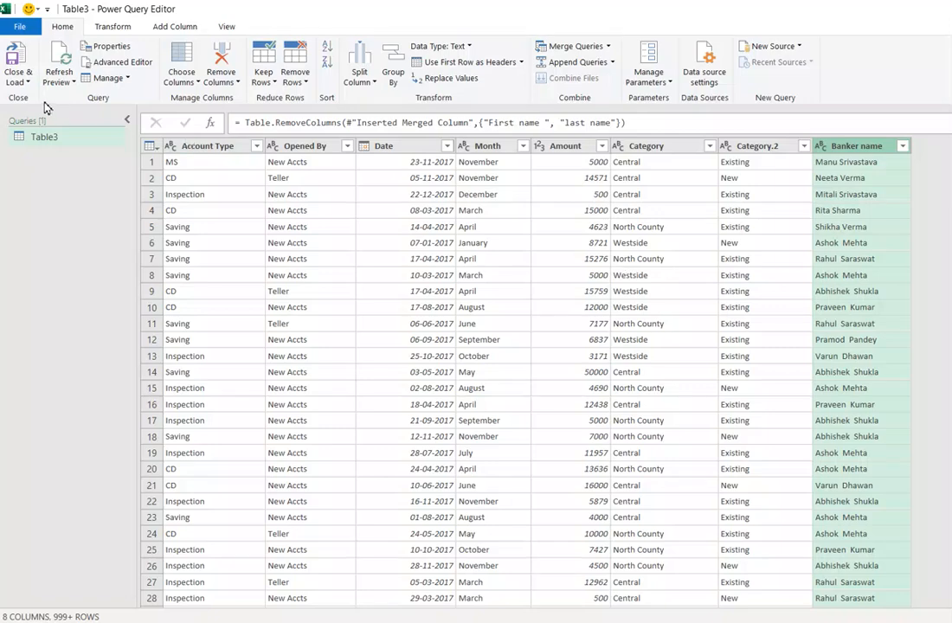
click(19, 81)
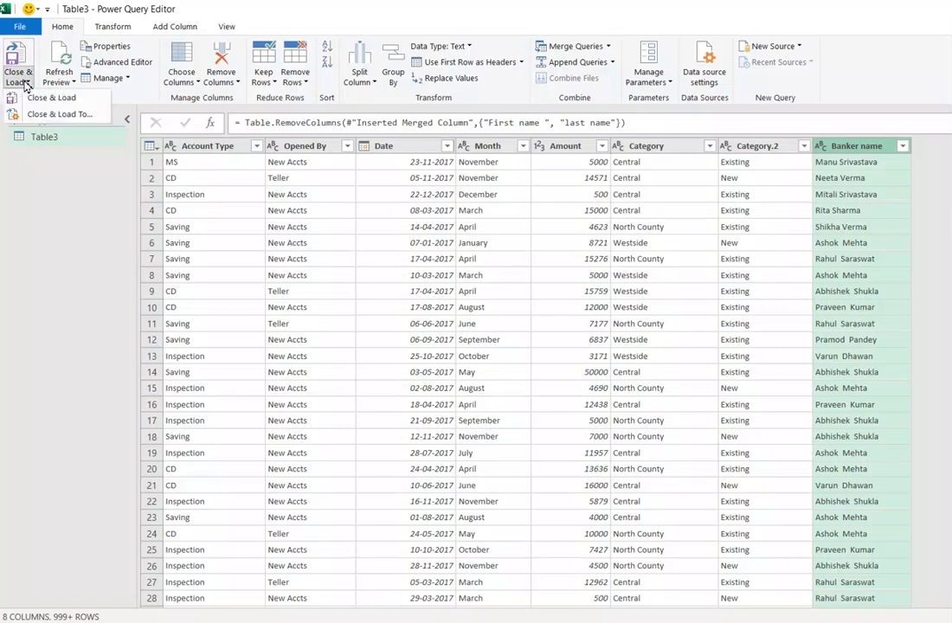
click(57, 115)
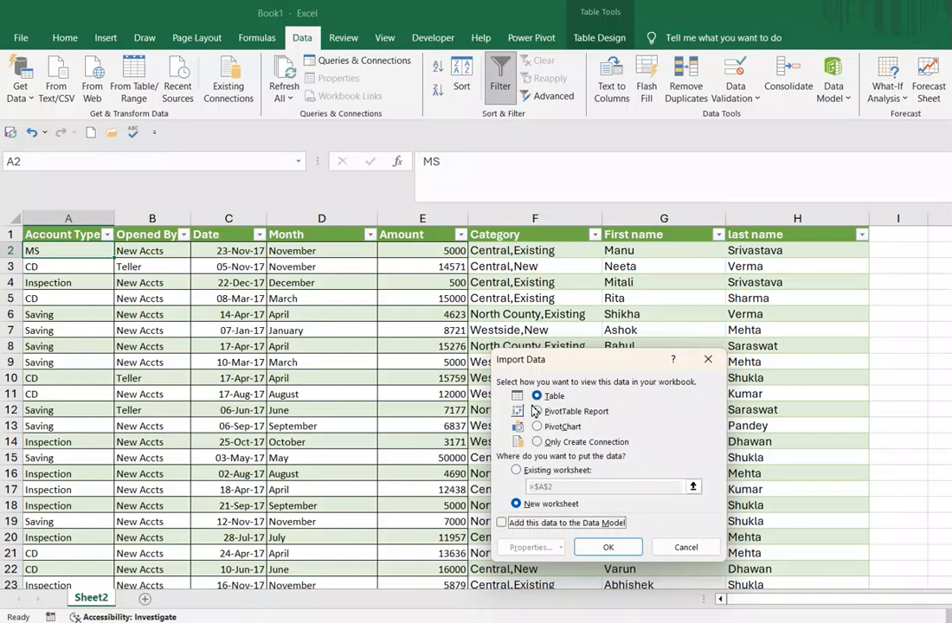
click(608, 548)
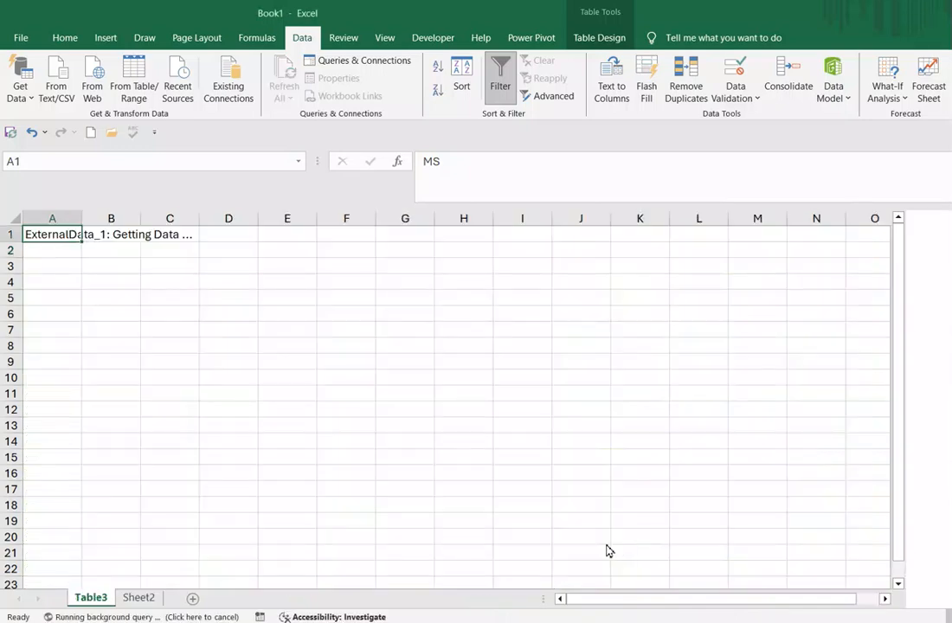